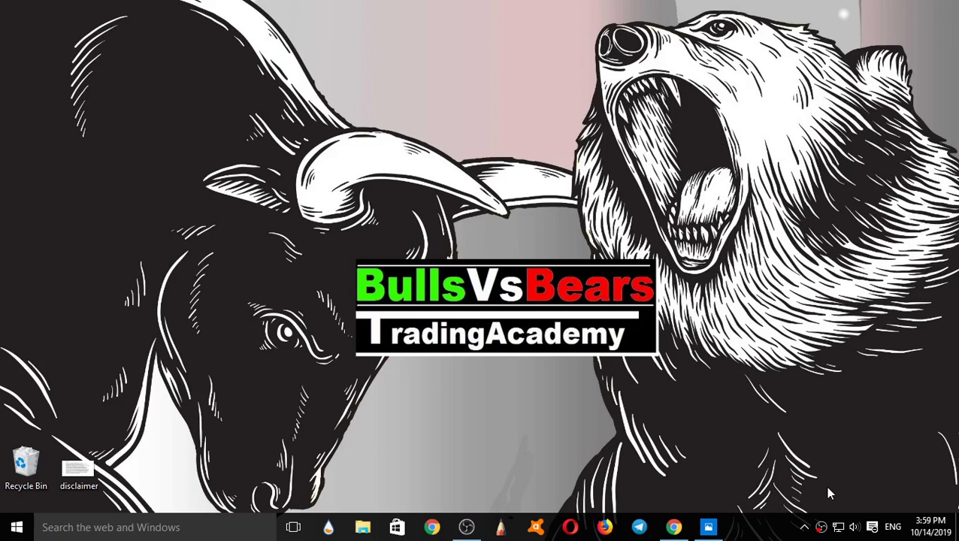
- View the trading disclaimer image, close it, and switch to the NIFTY50 chart in Chrome
{"action": "mouse_move", "coordinate": [682, 527]}
{"action": "left_click", "coordinate": [710, 531]}
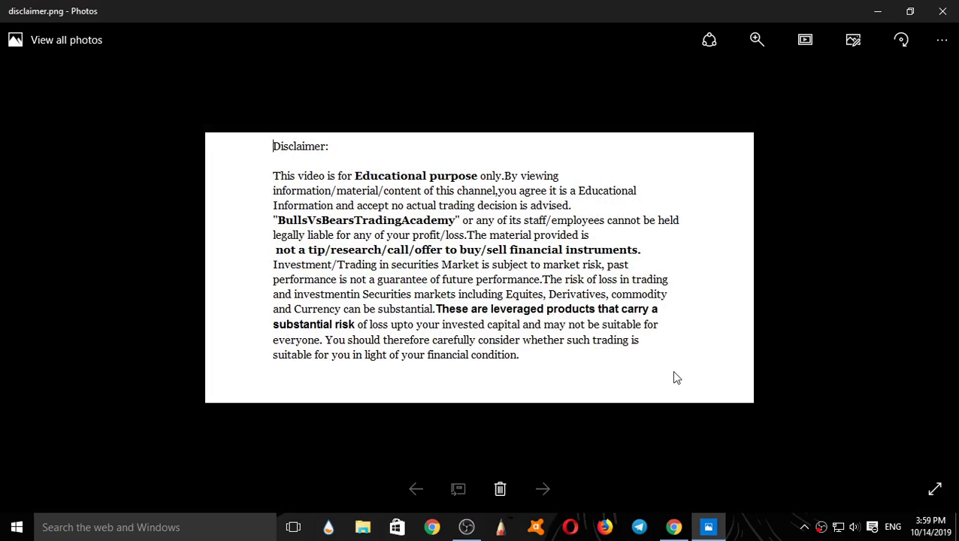
{"action": "left_click", "coordinate": [940, 8]}
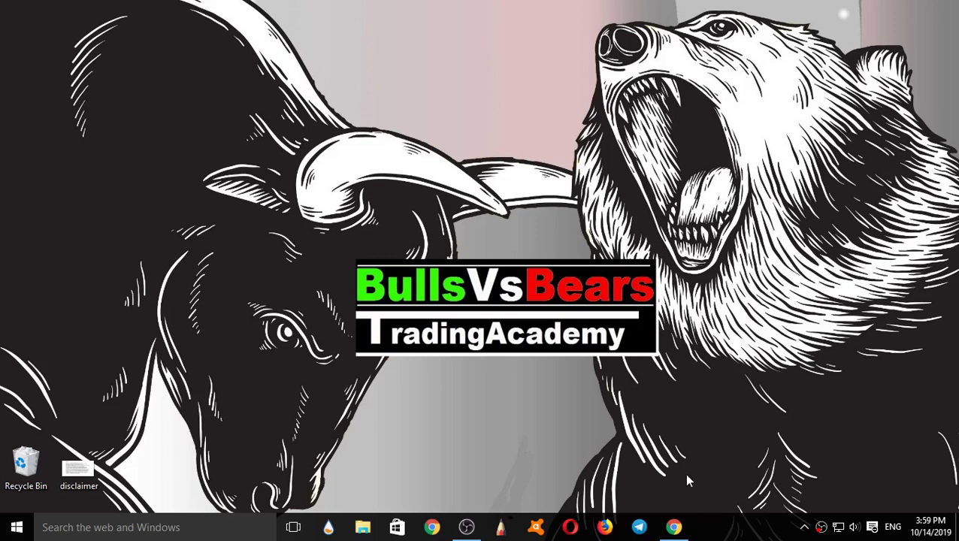
{"action": "left_click", "coordinate": [674, 528]}
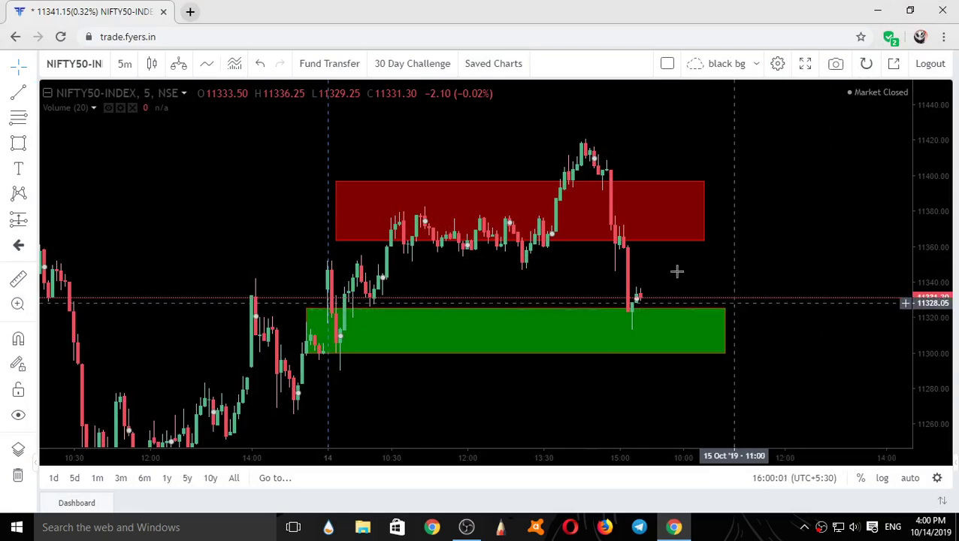
- Change the chart cursor to Arrow and clear the selection of the red zone
{"action": "left_click", "coordinate": [558, 317]}
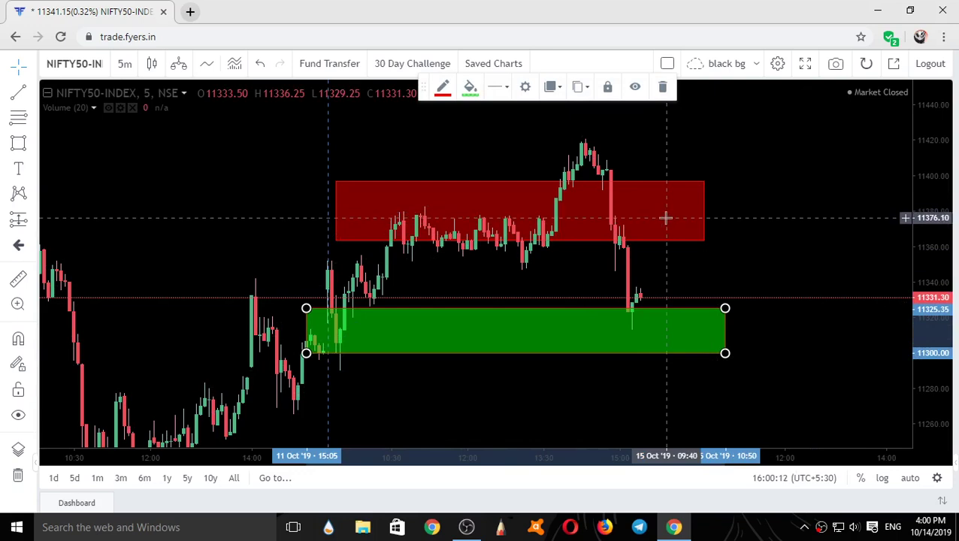
{"action": "left_click", "coordinate": [362, 239]}
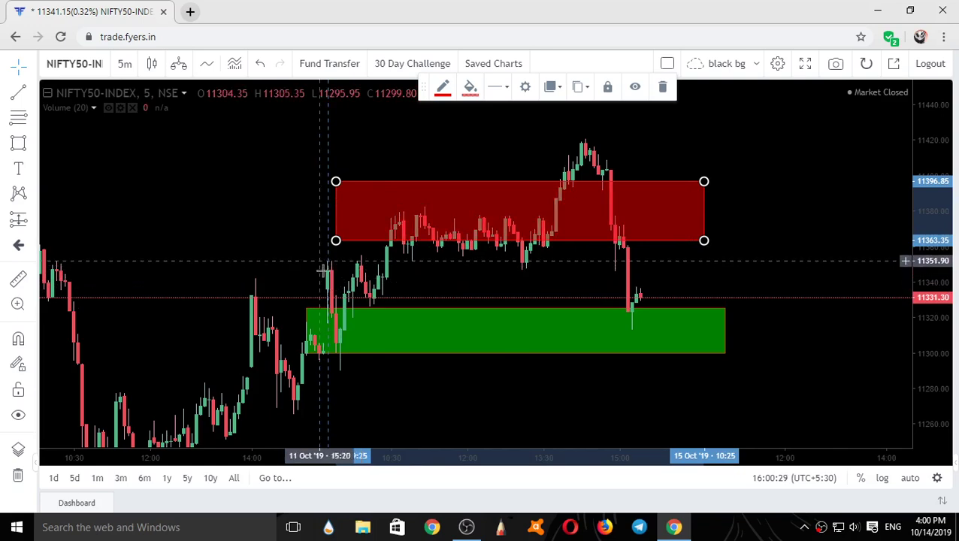
{"action": "left_click", "coordinate": [33, 100]}
{"action": "left_click", "coordinate": [30, 75]}
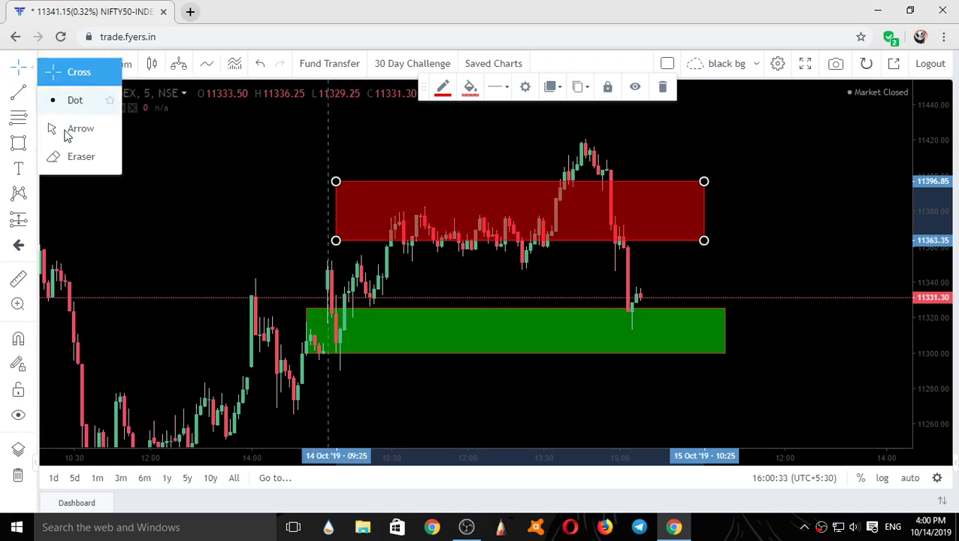
{"action": "left_click", "coordinate": [66, 133]}
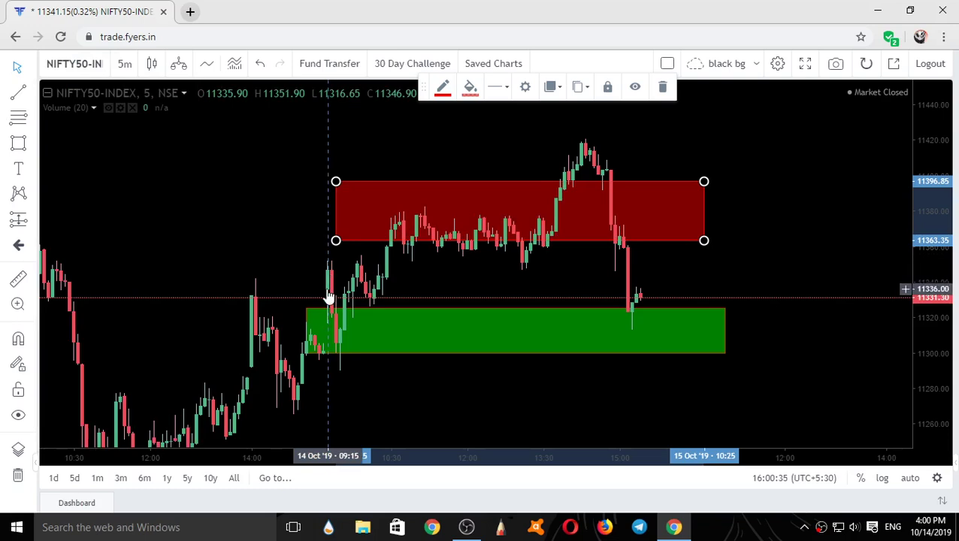
{"action": "left_click", "coordinate": [386, 291]}
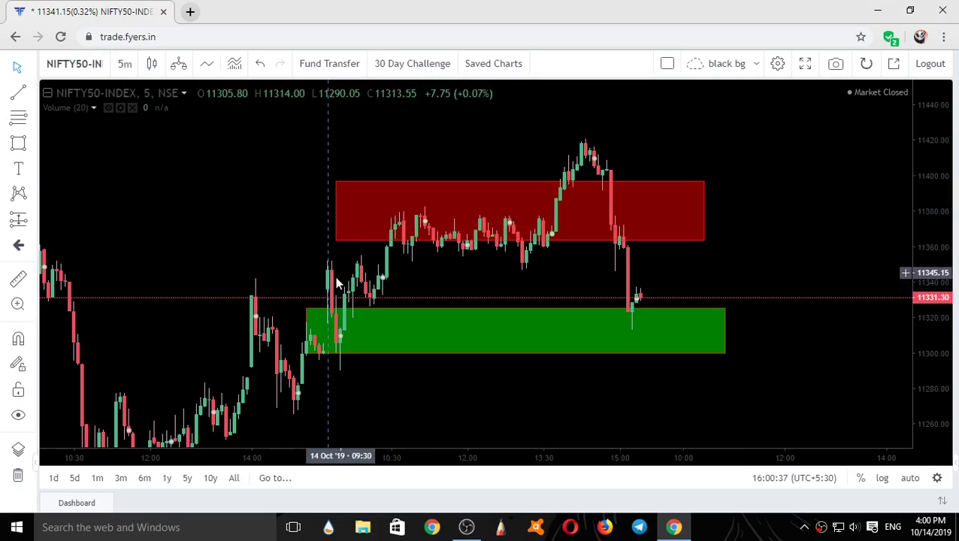
{"action": "left_click", "coordinate": [329, 318]}
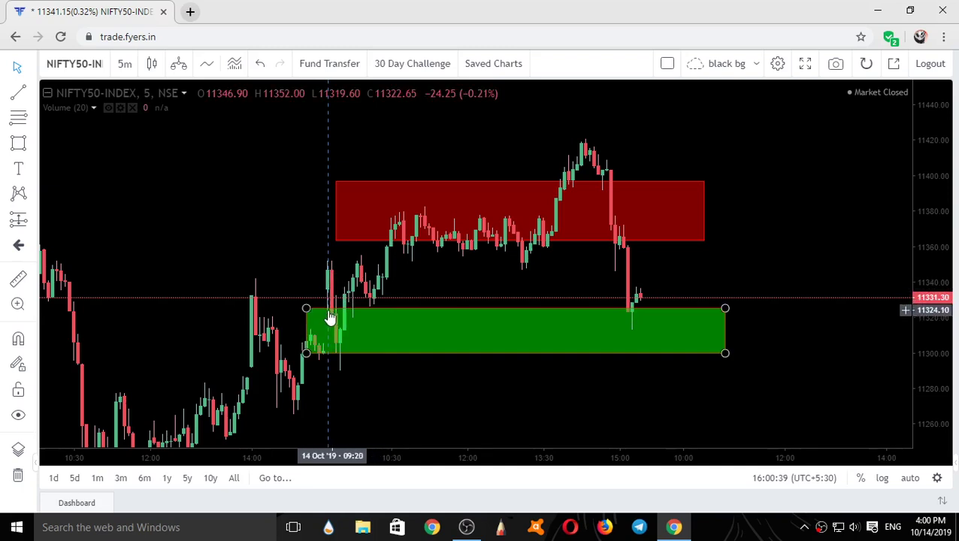
{"action": "left_click", "coordinate": [340, 354]}
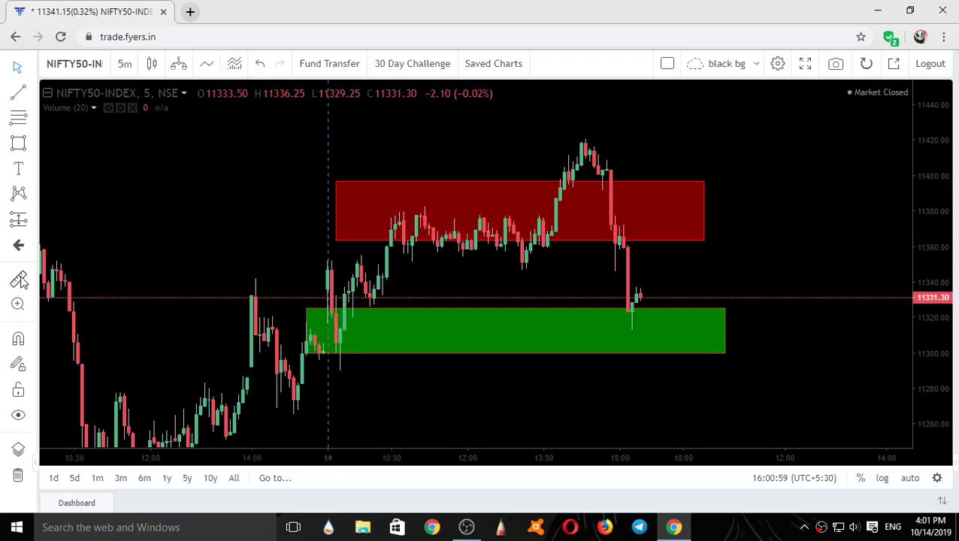
- Place a narrow long position at the 14 Oct 09:35 candle with entry at 11333.20 and stop at 11312.95
{"action": "left_click", "coordinate": [34, 223]}
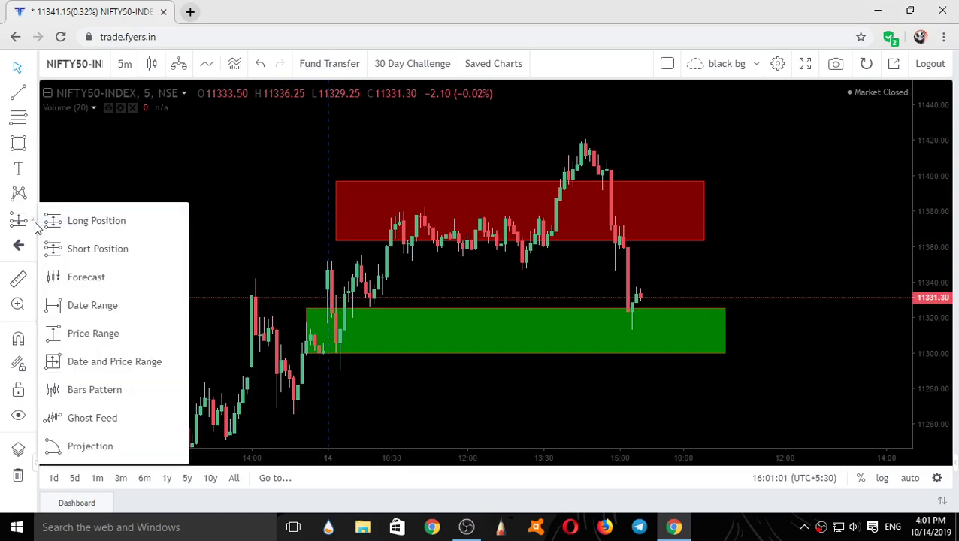
{"action": "left_click", "coordinate": [83, 228]}
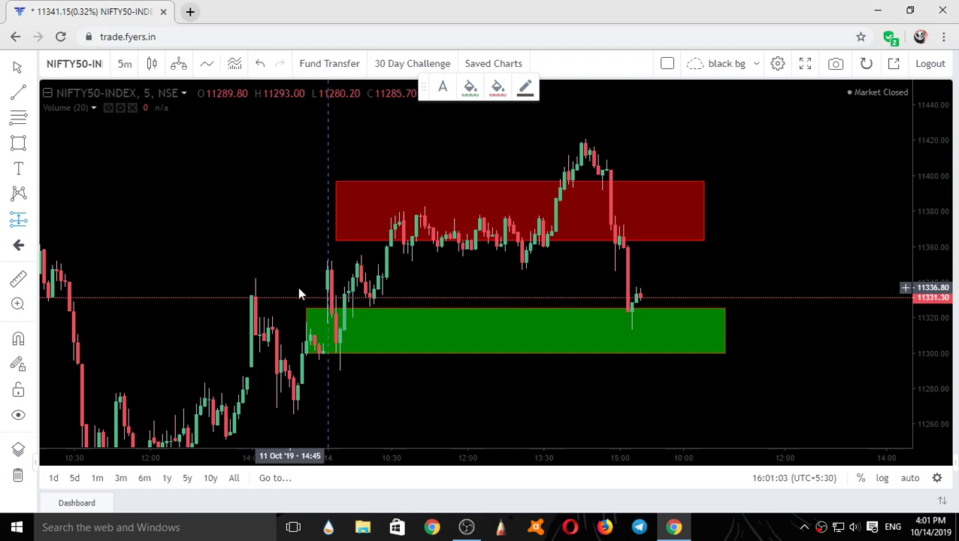
{"action": "left_click", "coordinate": [344, 294]}
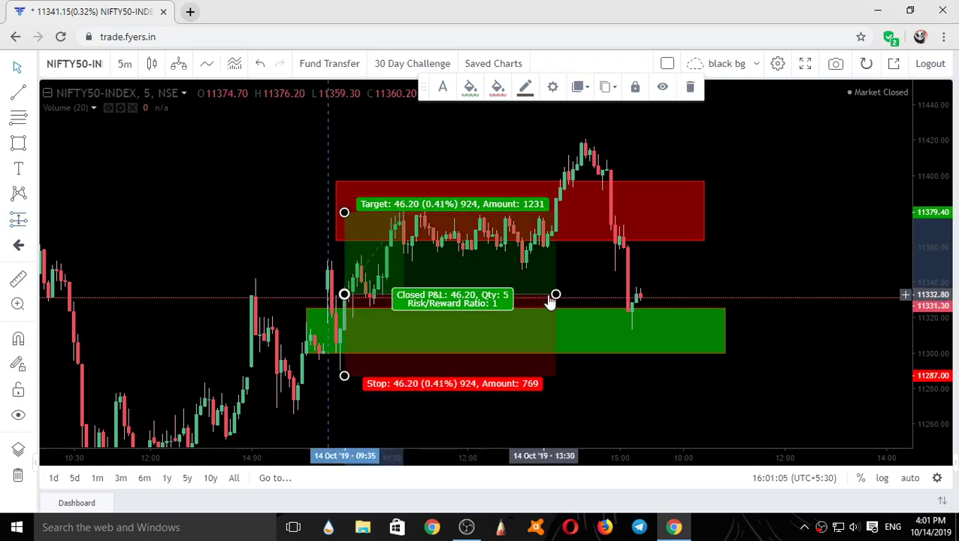
{"action": "left_click_drag", "start_coordinate": [556, 295], "coordinate": [397, 303]}
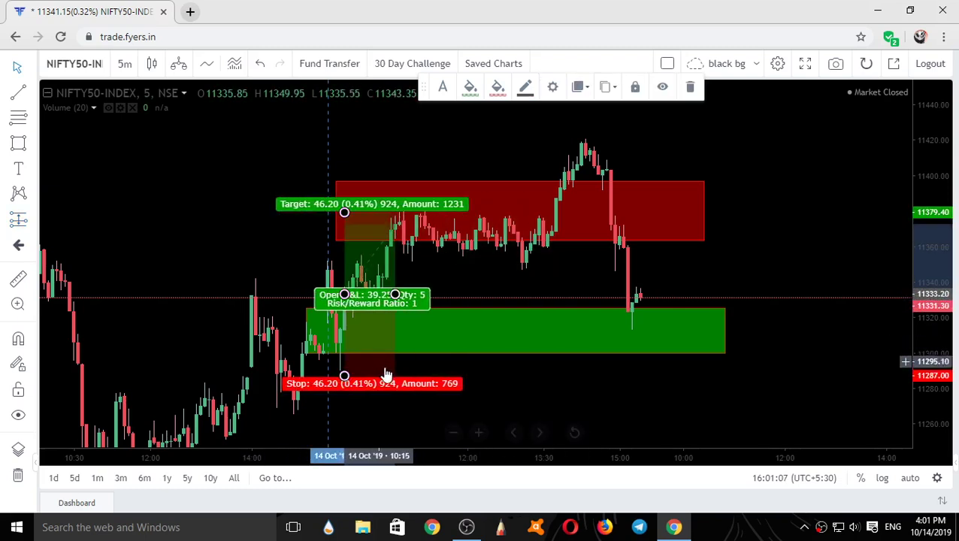
{"action": "left_click_drag", "start_coordinate": [345, 376], "coordinate": [344, 331]}
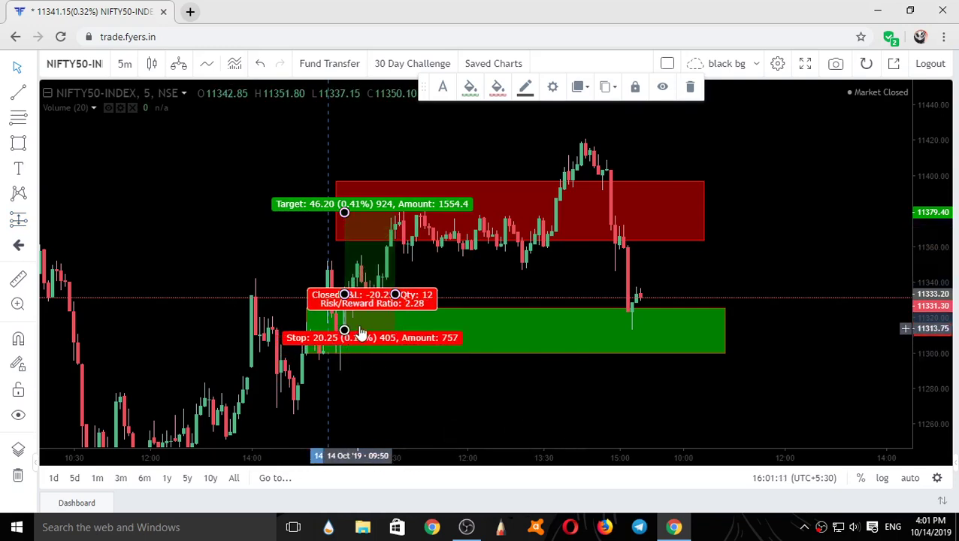
- Extend the long position to the right and set its target to 11367.75
{"action": "left_click_drag", "start_coordinate": [346, 214], "coordinate": [346, 212]}
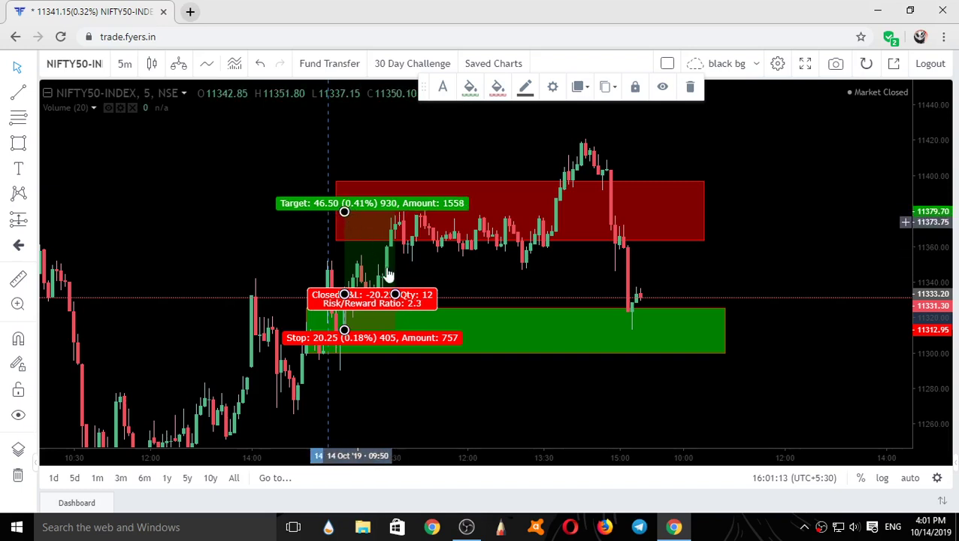
{"action": "left_click_drag", "start_coordinate": [490, 295], "coordinate": [502, 297]}
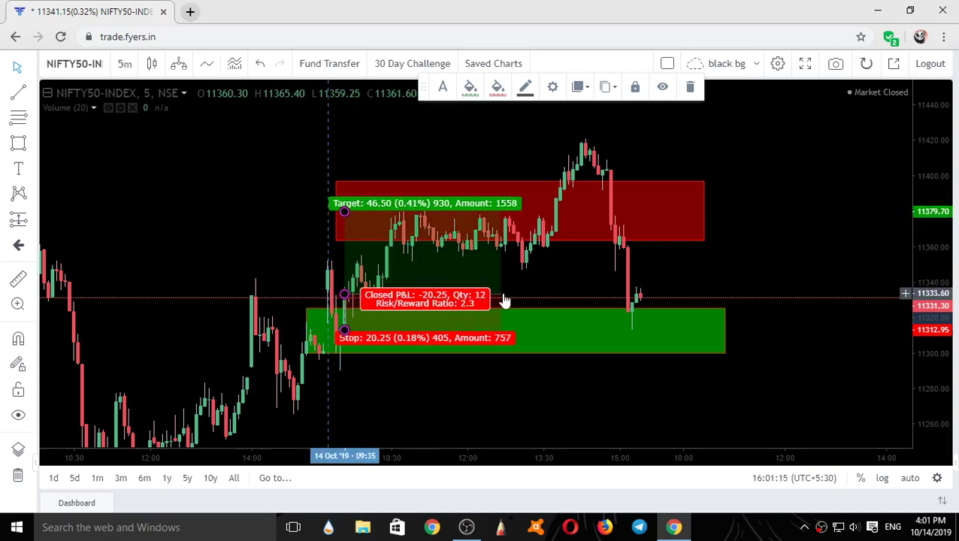
{"action": "left_click_drag", "start_coordinate": [346, 211], "coordinate": [356, 243]}
{"action": "left_click", "coordinate": [279, 242]}
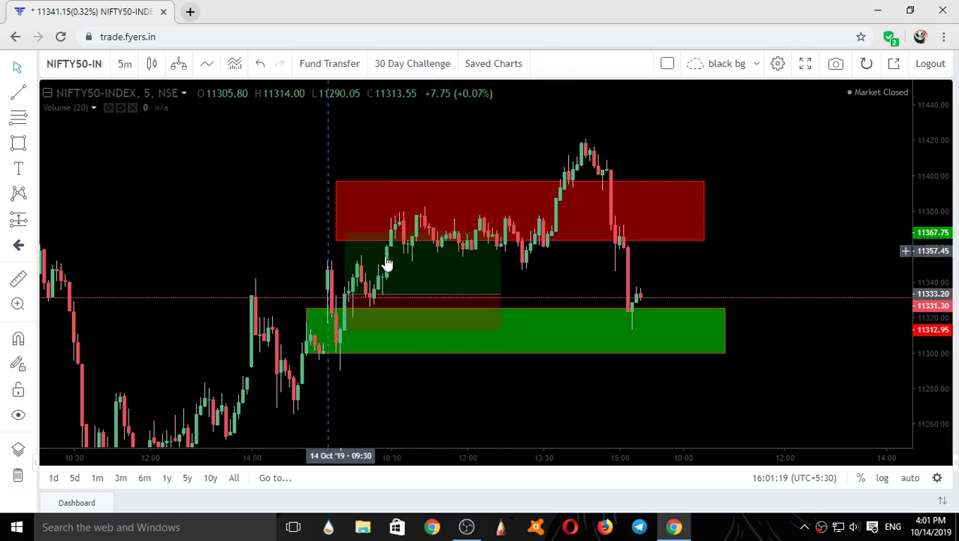
- Narrow the long position to end just past the morning rally and set its target to 11372.55
{"action": "left_click", "coordinate": [465, 299]}
{"action": "left_click_drag", "start_coordinate": [466, 299], "coordinate": [407, 296]}
{"action": "left_click", "coordinate": [479, 281]}
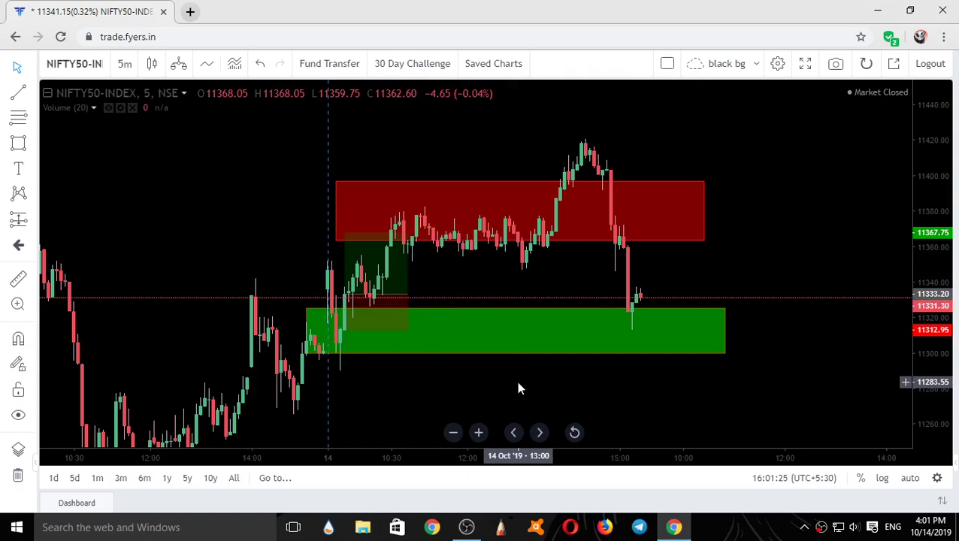
{"action": "left_click", "coordinate": [368, 298]}
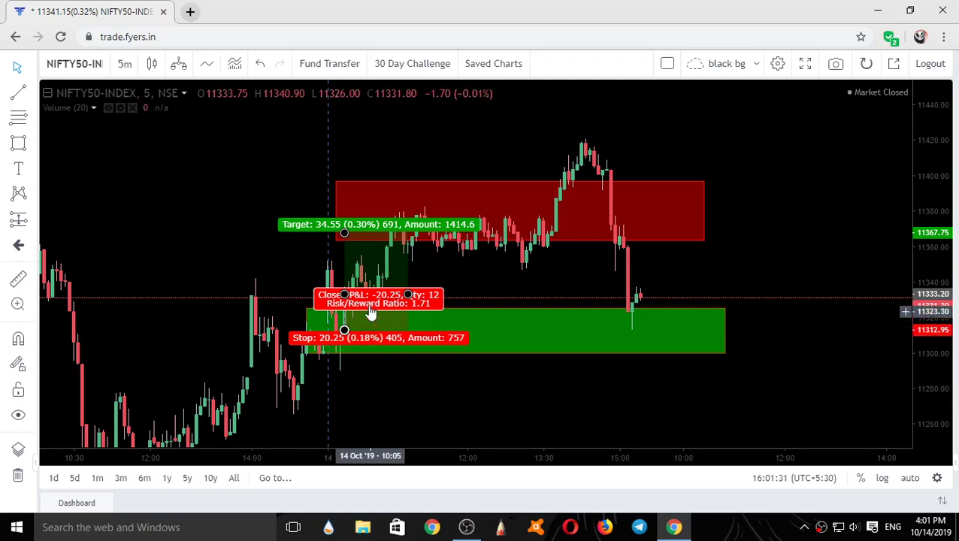
{"action": "left_click_drag", "start_coordinate": [347, 236], "coordinate": [352, 231]}
{"action": "left_click", "coordinate": [549, 273]}
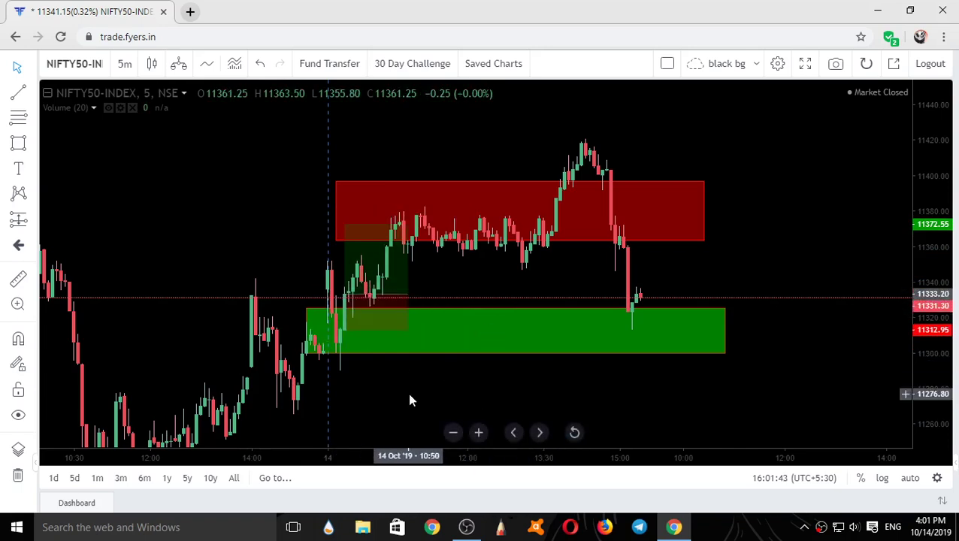
- Delete the long position from the chart
{"action": "left_click", "coordinate": [387, 298]}
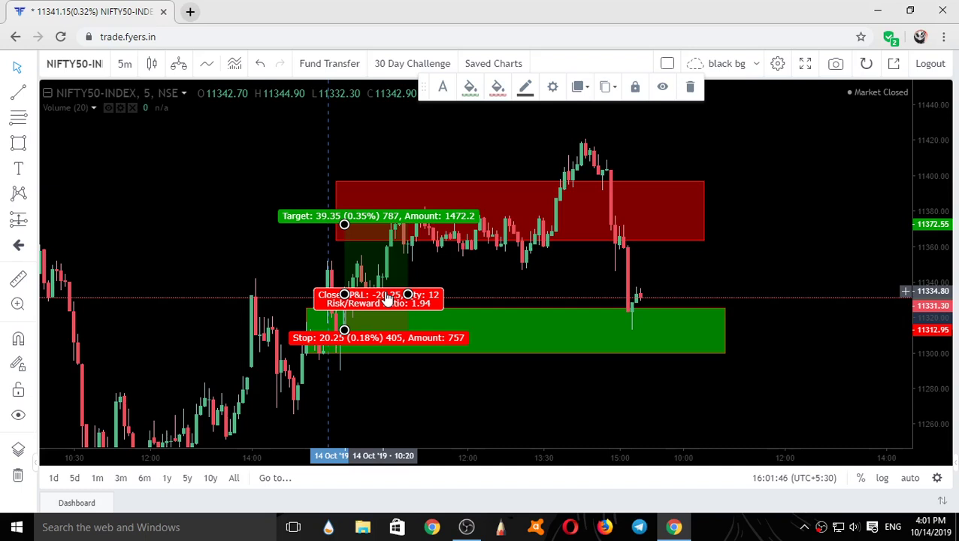
{"action": "key", "text": "Delete"}
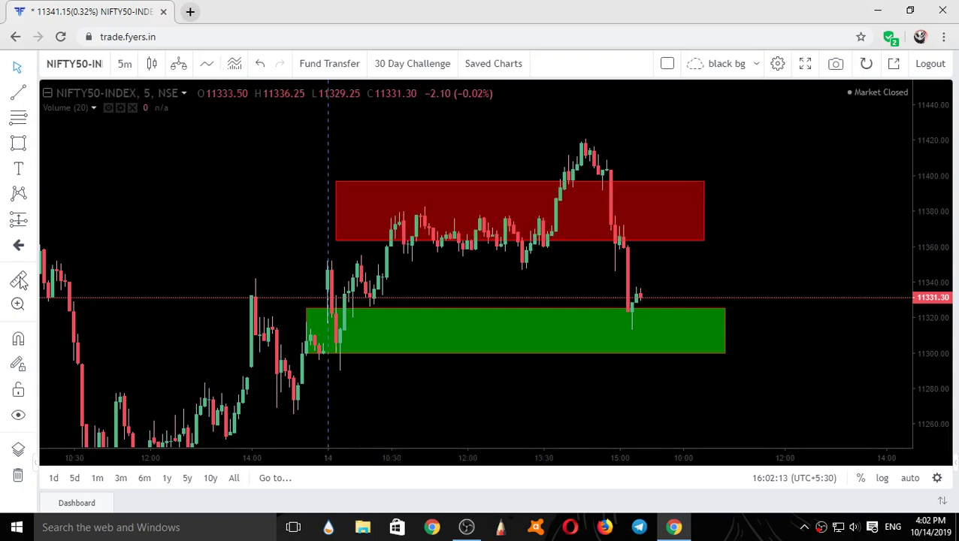
- Measure the duration and price change of the sideways phase along the red zone's lower edge, then clear the measurement
{"action": "left_click", "coordinate": [19, 280]}
{"action": "left_click", "coordinate": [404, 233]}
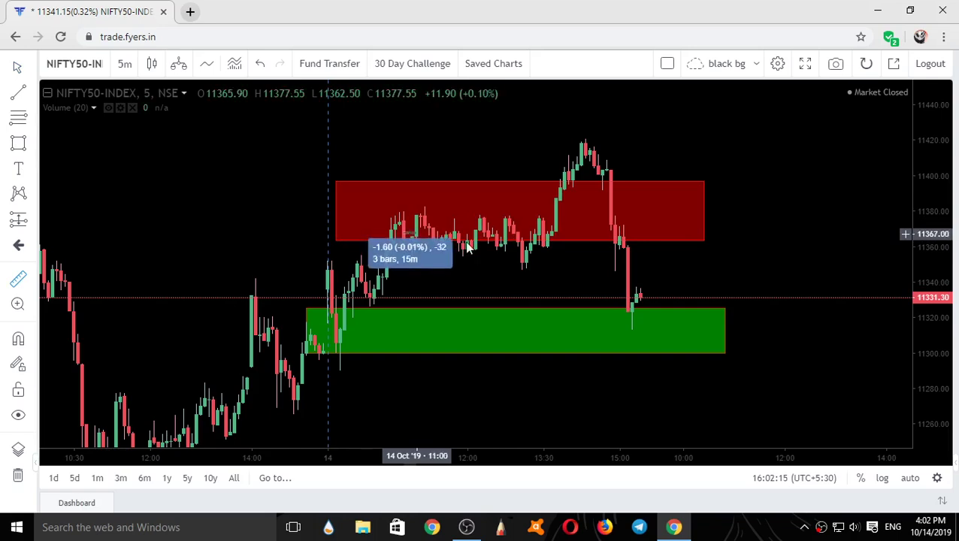
{"action": "left_click", "coordinate": [557, 264]}
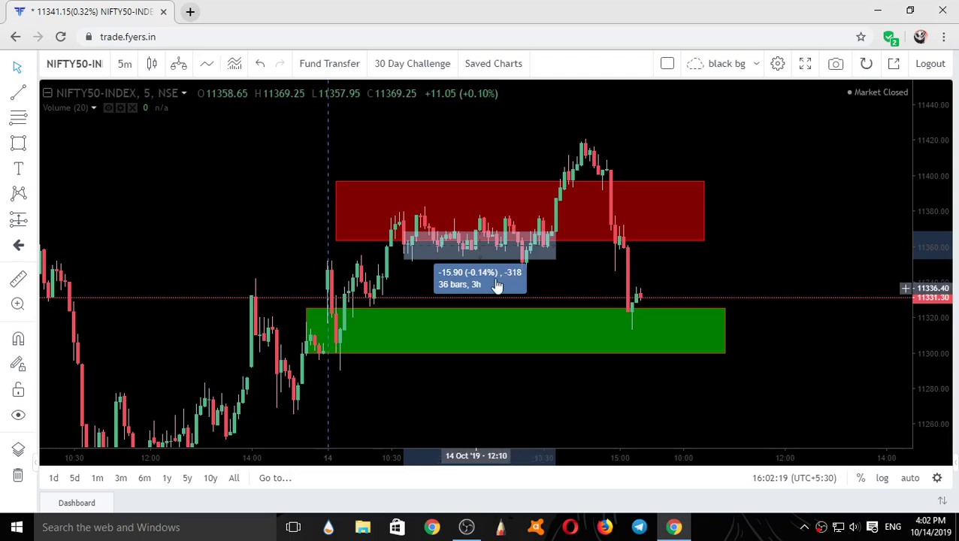
{"action": "left_click", "coordinate": [569, 281]}
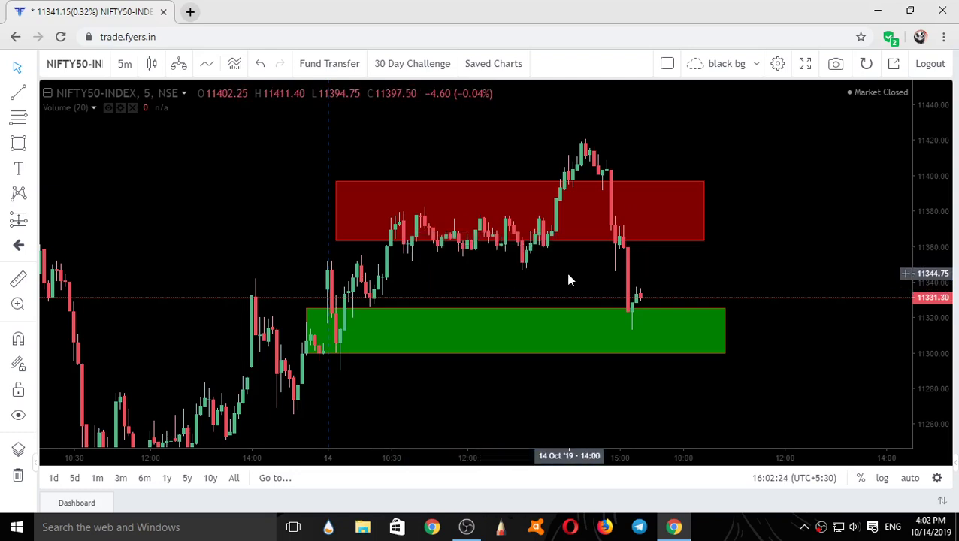
{"action": "left_click", "coordinate": [410, 242]}
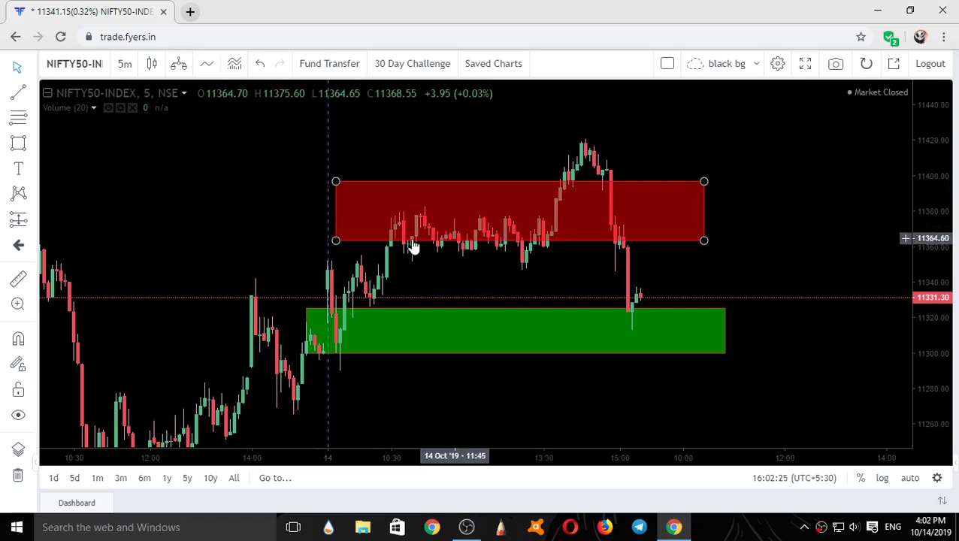
{"action": "left_click", "coordinate": [166, 209]}
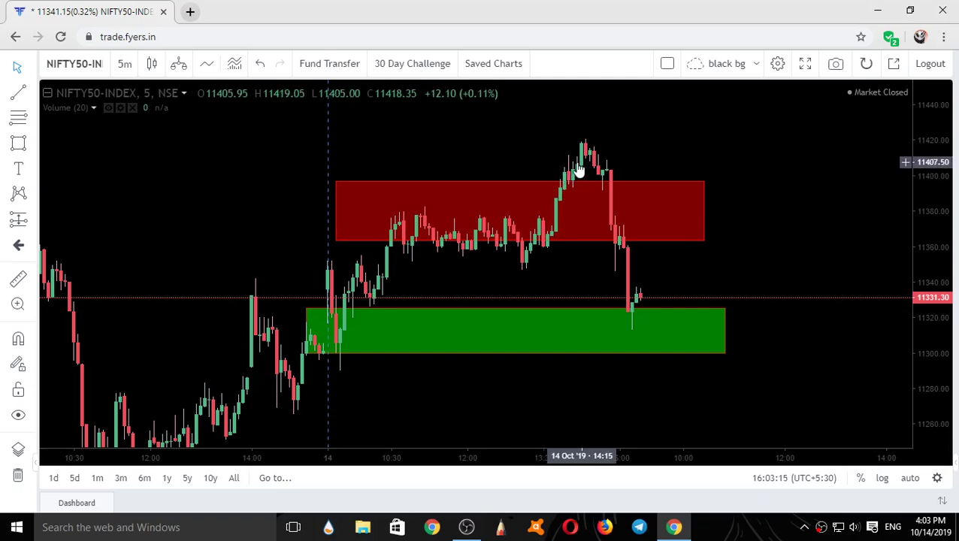
{"action": "left_click", "coordinate": [613, 189]}
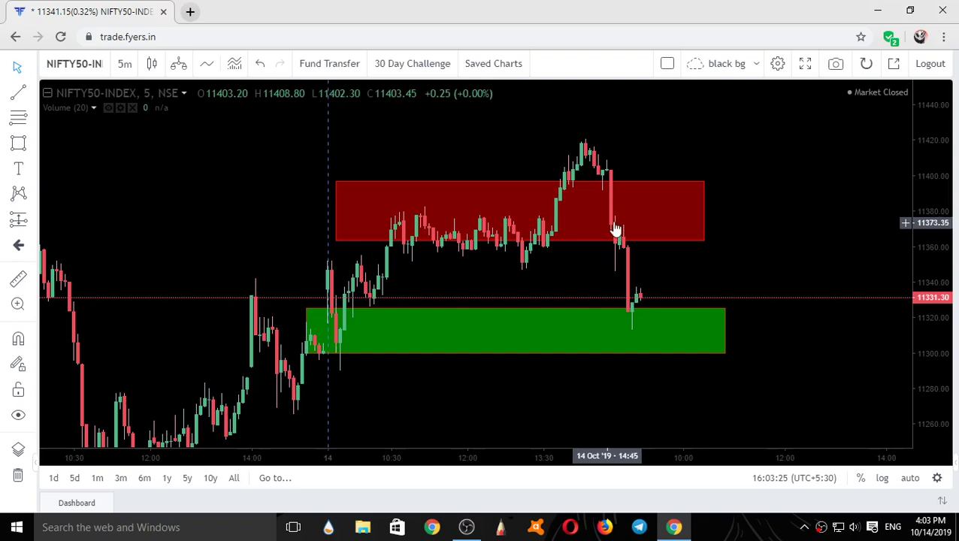
- Place a short position at the 14 Oct 14:50 candle with entry at 11372.95, stop at 11404.70 and target at 11324.50
{"action": "left_click", "coordinate": [31, 227]}
{"action": "left_click", "coordinate": [68, 255]}
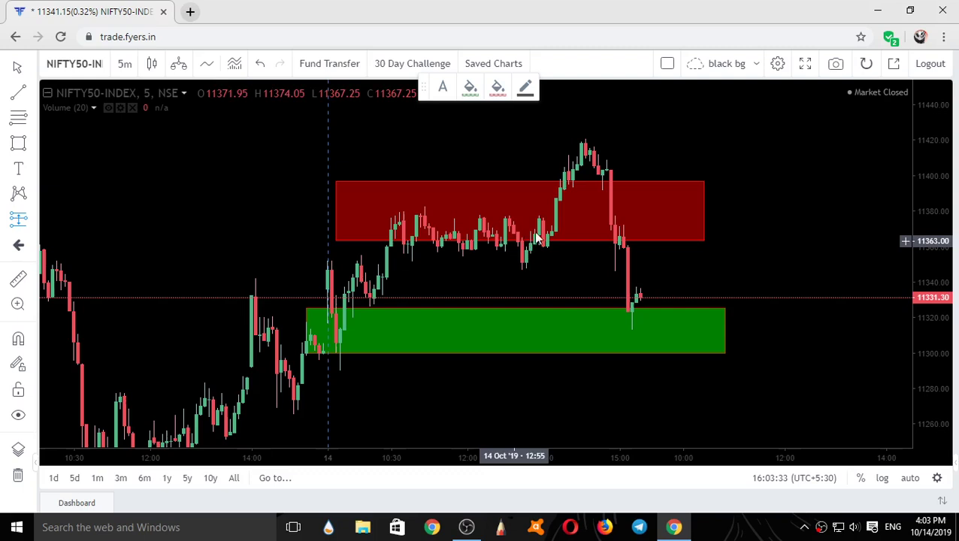
{"action": "left_click", "coordinate": [611, 223]}
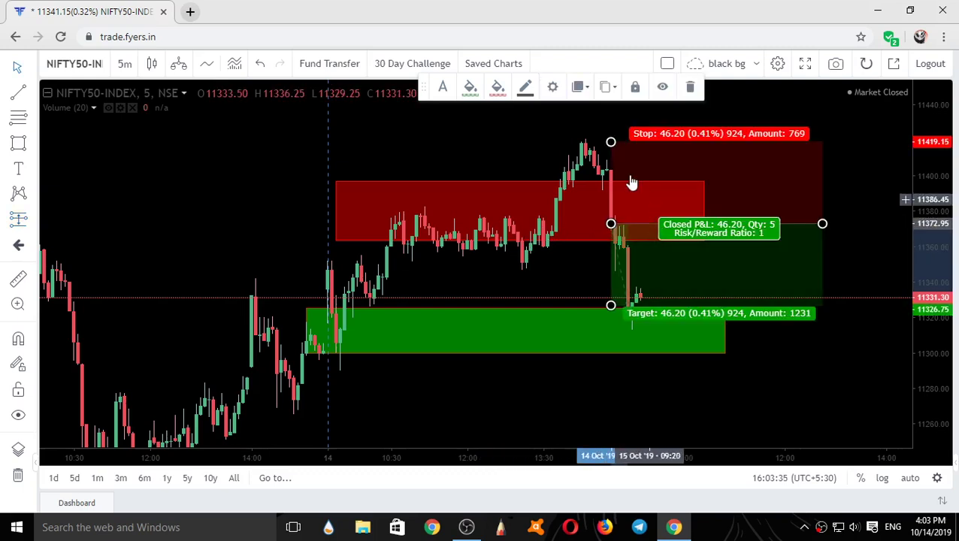
{"action": "left_click_drag", "start_coordinate": [610, 144], "coordinate": [611, 167]}
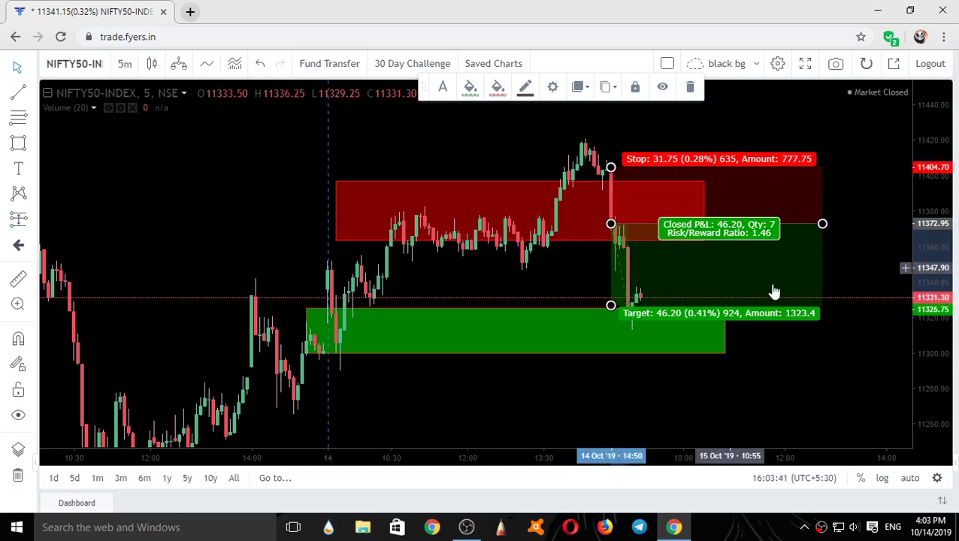
{"action": "mouse_move", "coordinate": [611, 307]}
{"action": "left_mouse_down"}
{"action": "mouse_move", "coordinate": [613, 323]}
{"action": "mouse_move", "coordinate": [611, 311]}
{"action": "left_mouse_up"}
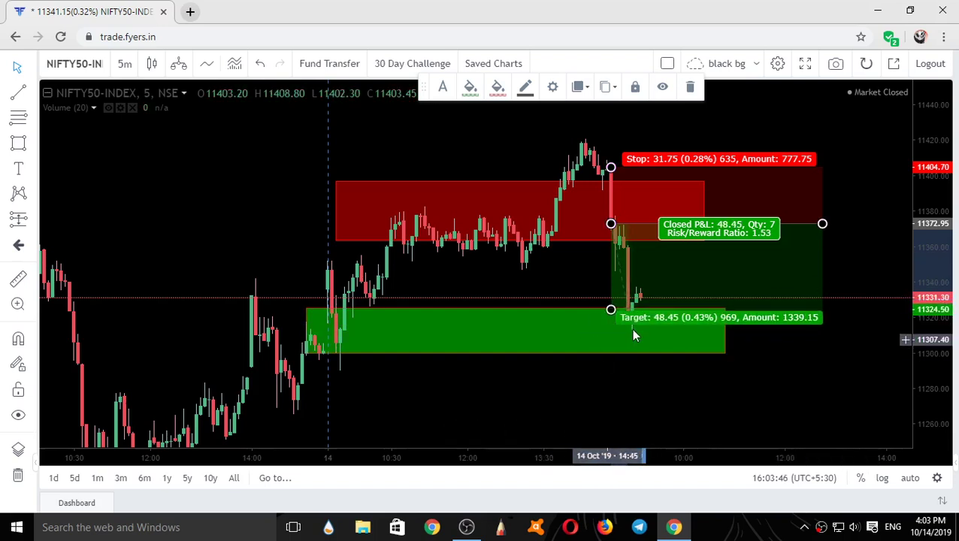
{"action": "left_click", "coordinate": [733, 385]}
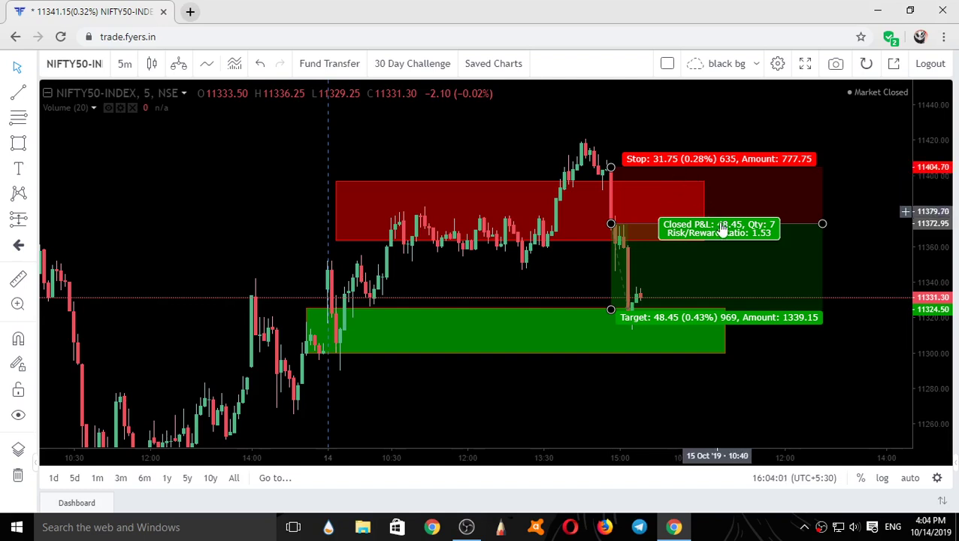
- Delete the short position from the chart
{"action": "left_click", "coordinate": [797, 231]}
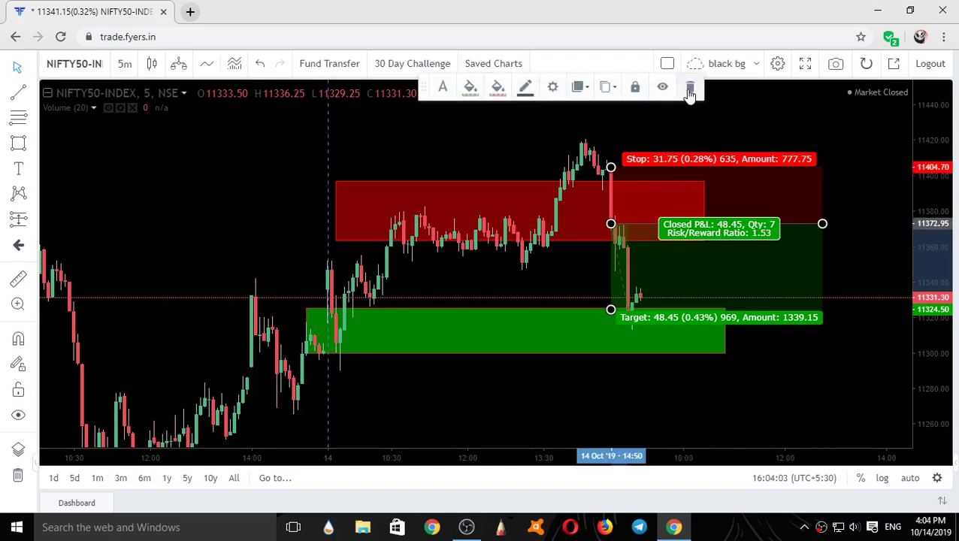
{"action": "left_click", "coordinate": [687, 88]}
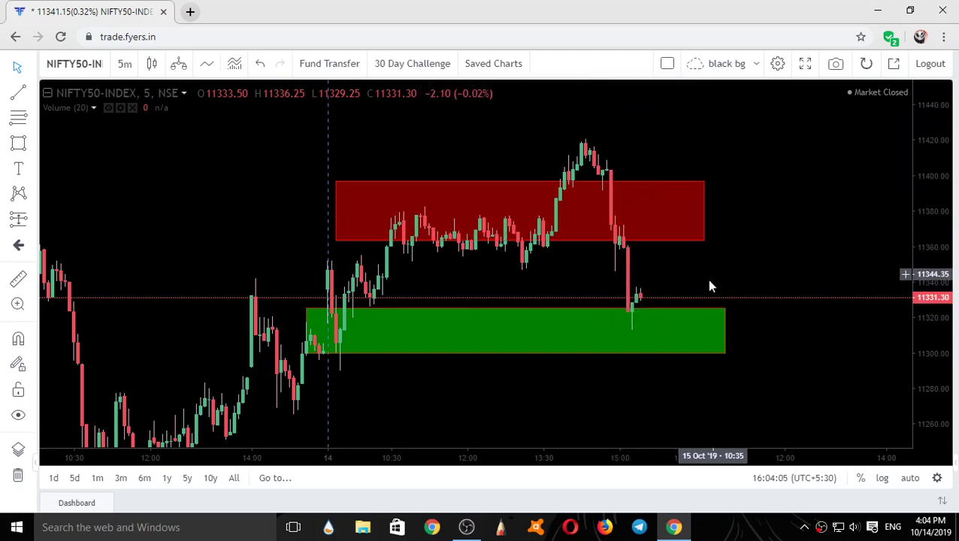
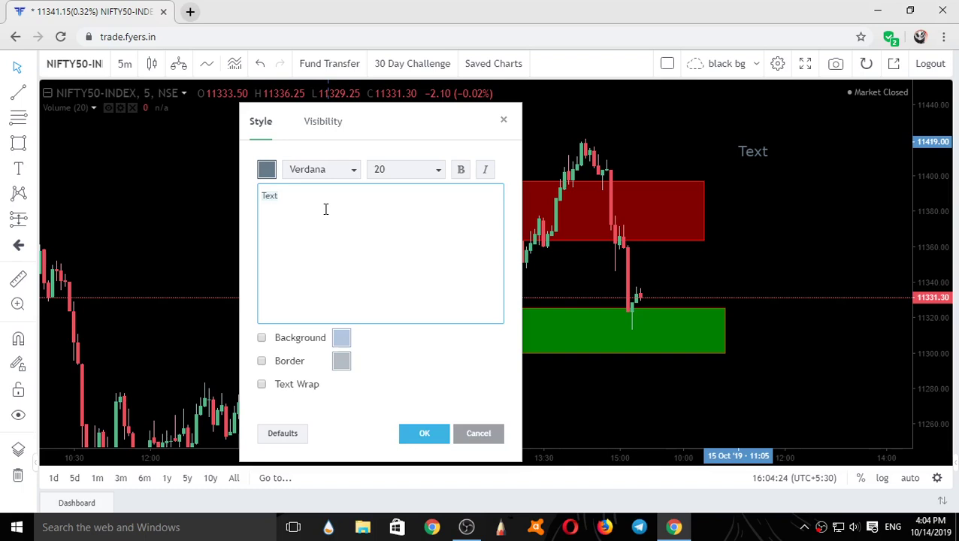
{"action": "type", "text": "support ar"}
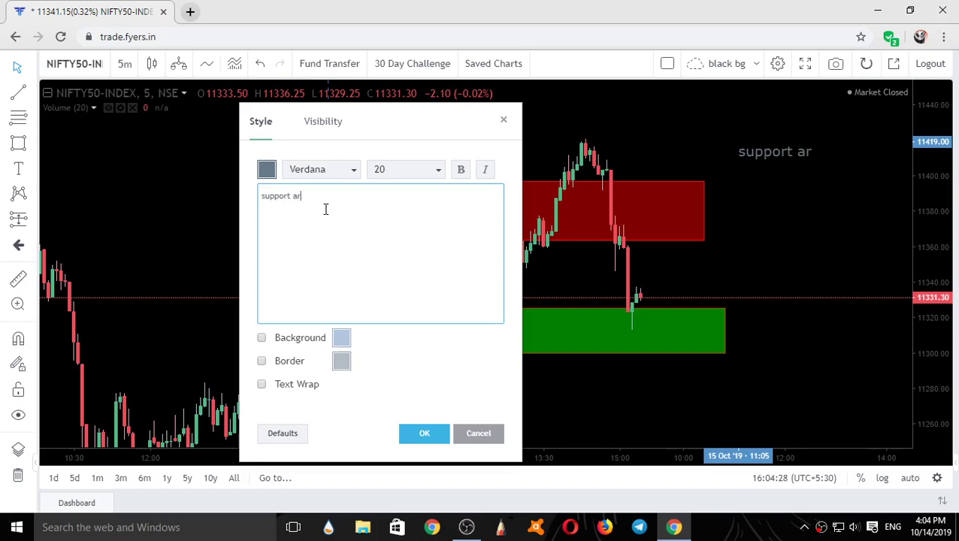
{"action": "type", "text": "eas"}
{"action": "key", "text": "Return"}
{"action": "type", "text": "11345"}
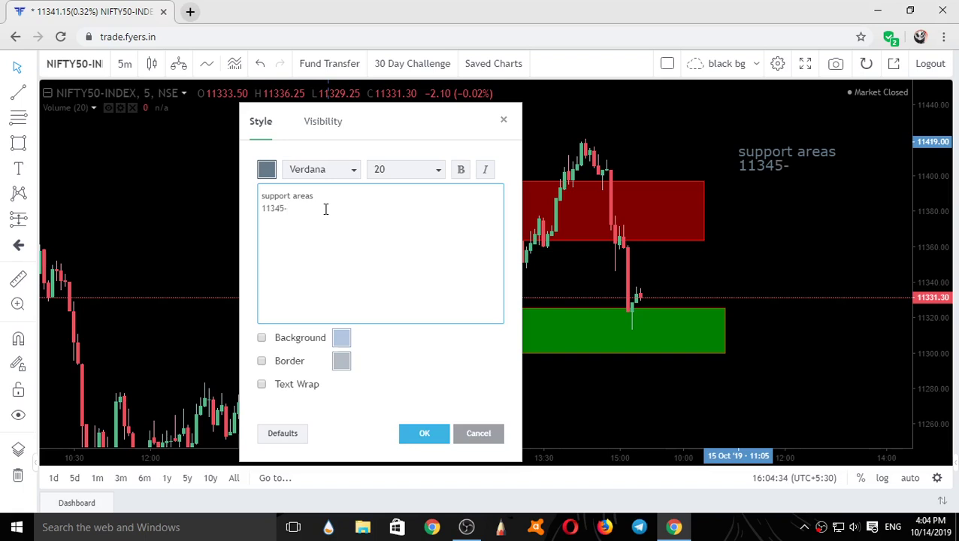
{"action": "type", "text": "-33296 "}
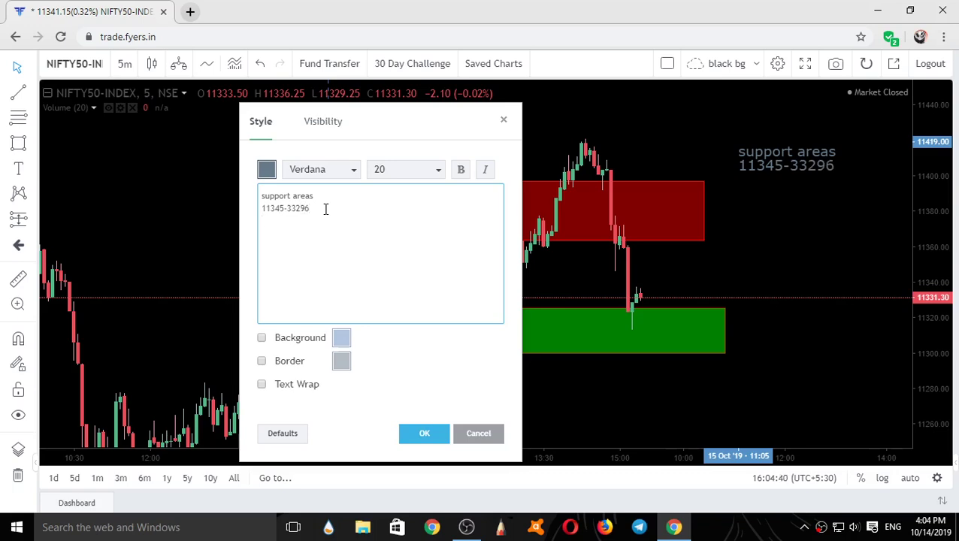
{"action": "type", "text": "11258-1"}
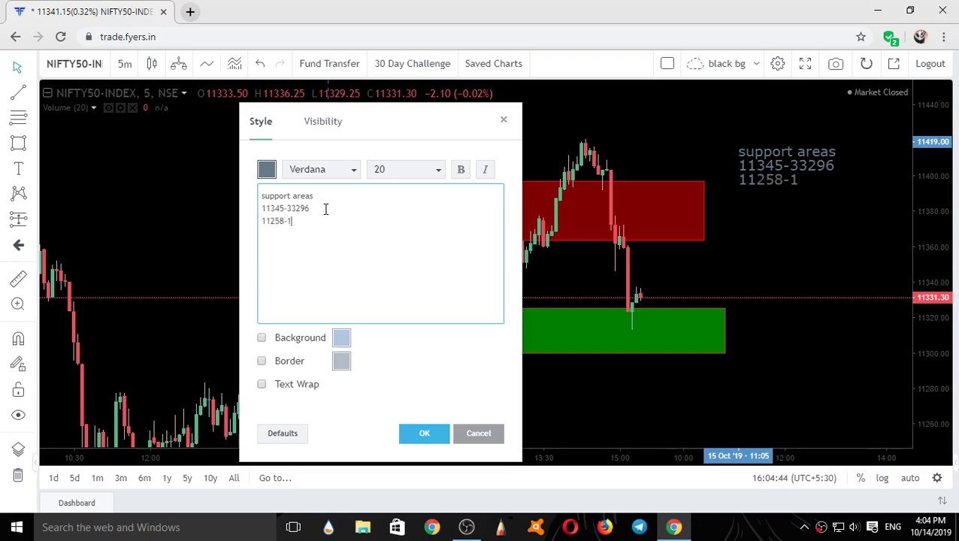
{"action": "type", "text": "1220"}
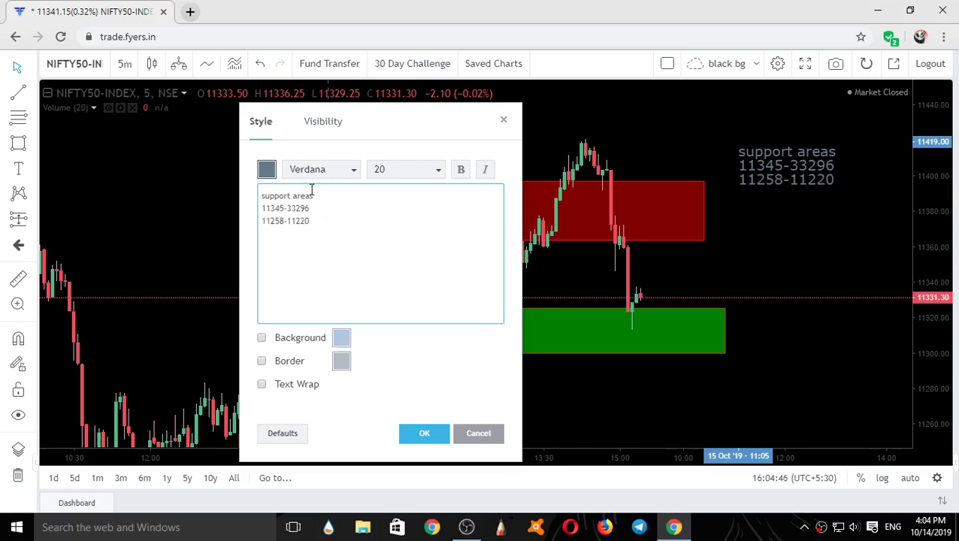
- Set the note's font size to 32 and its text colour to white
{"action": "left_click_drag", "start_coordinate": [313, 221], "coordinate": [261, 206]}
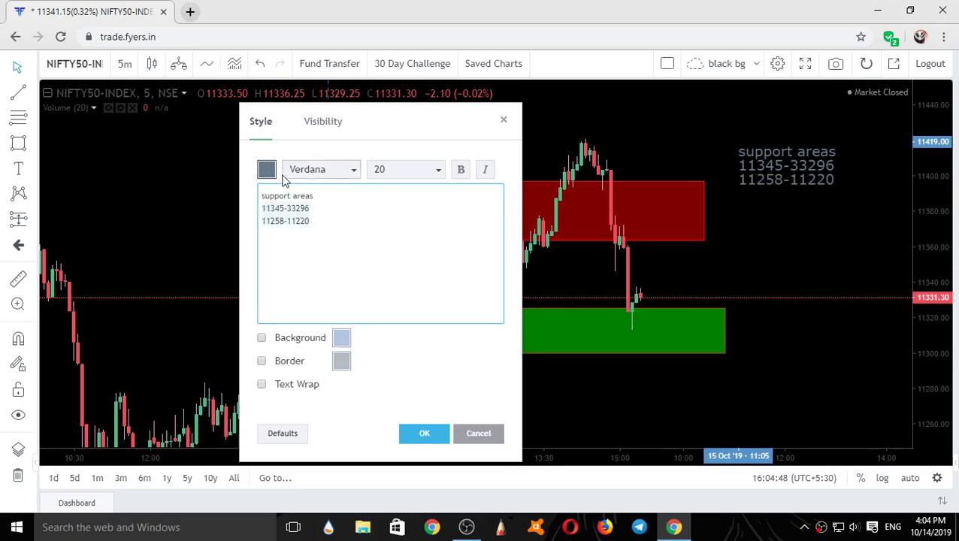
{"action": "left_click", "coordinate": [398, 171]}
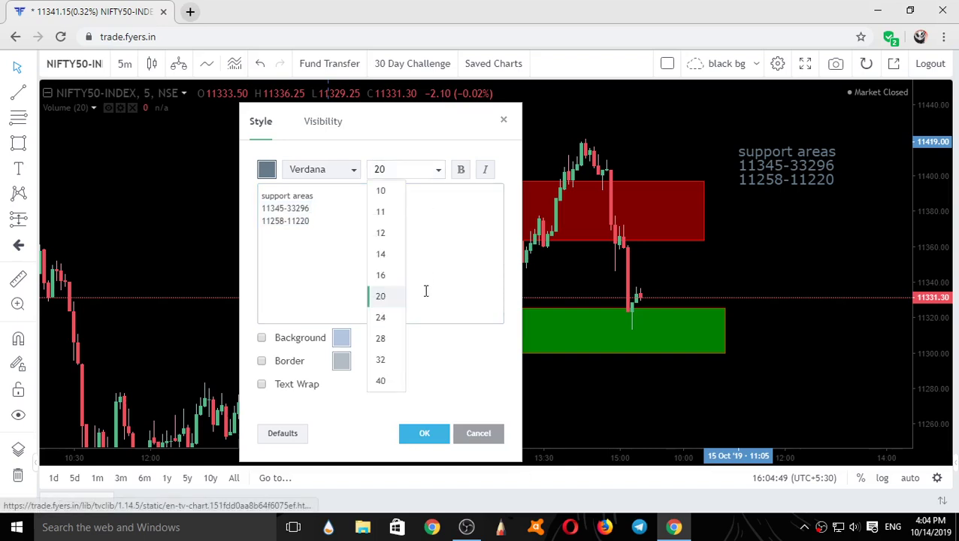
{"action": "left_click", "coordinate": [391, 364]}
{"action": "left_click", "coordinate": [267, 169]}
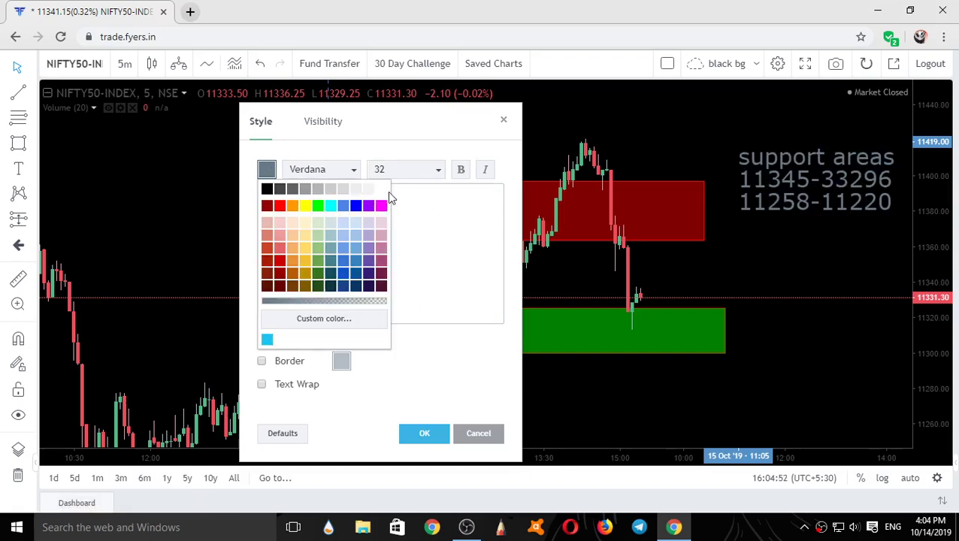
{"action": "left_click", "coordinate": [382, 189]}
{"action": "left_click", "coordinate": [358, 238]}
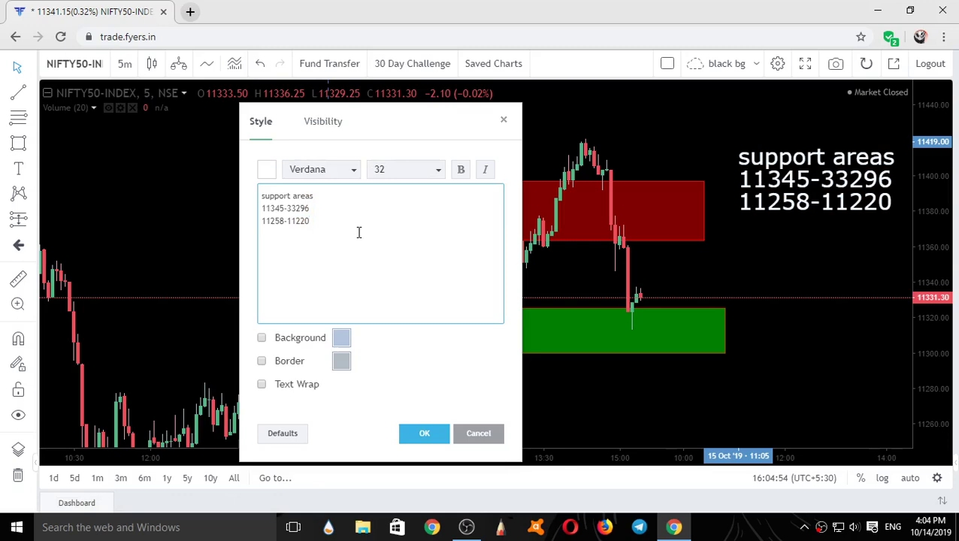
{"action": "key", "text": "Return"}
{"action": "key", "text": "Return"}
{"action": "type", "text": "resis"}
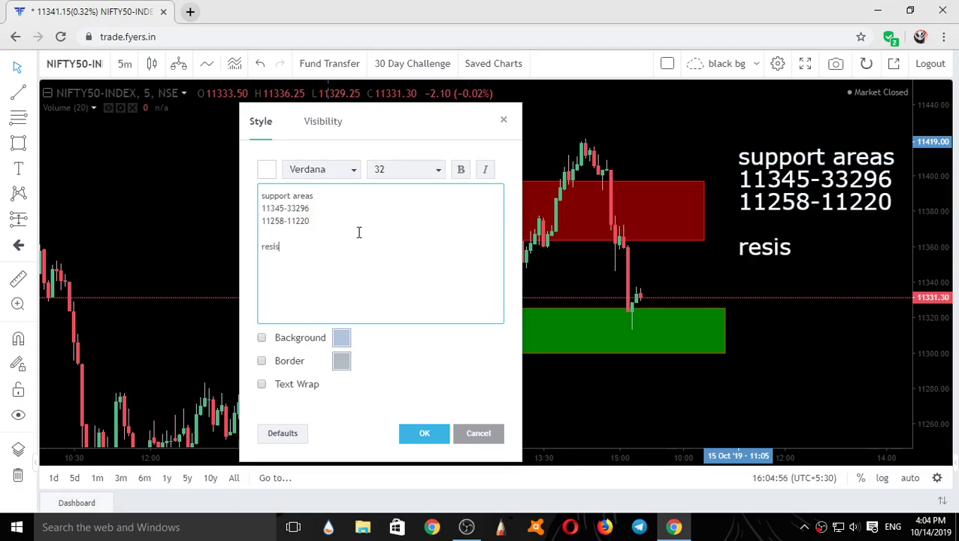
{"action": "type", "text": "tance "}
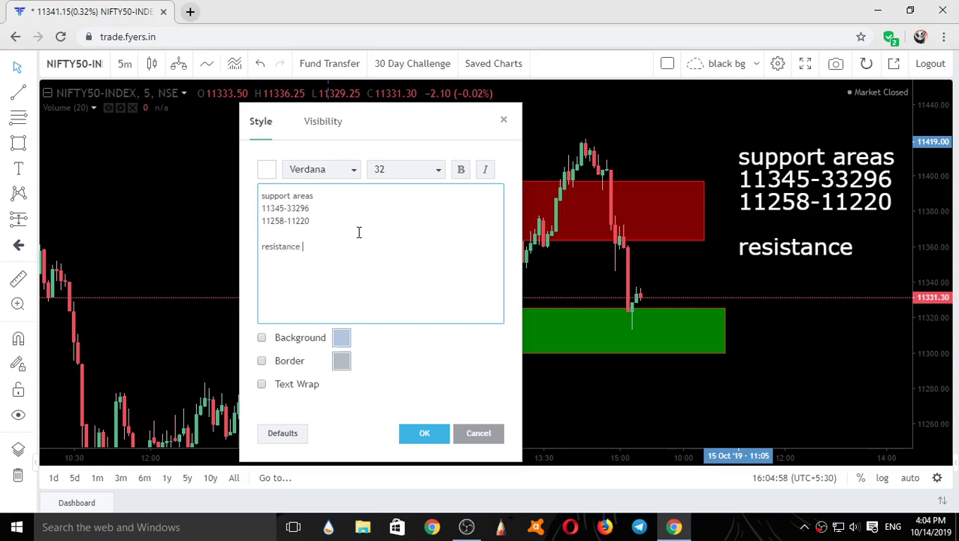
{"action": "type", "text": "areas"}
{"action": "key", "text": "Return"}
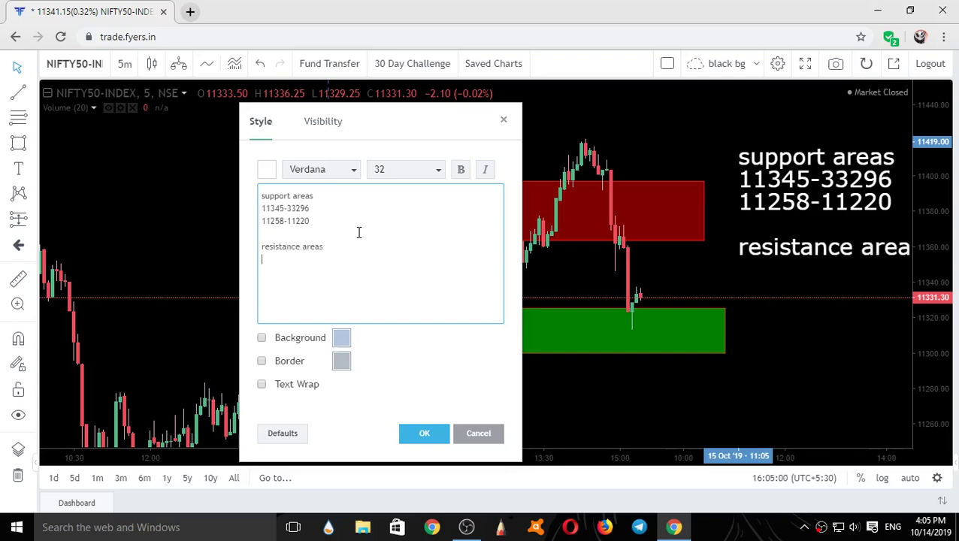
{"action": "type", "text": "113"}
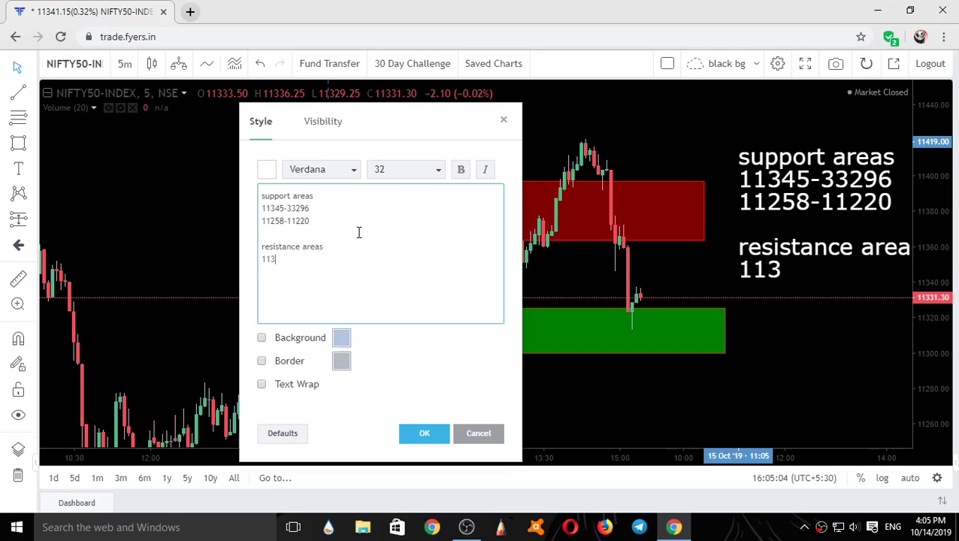
{"action": "type", "text": "95-11"}
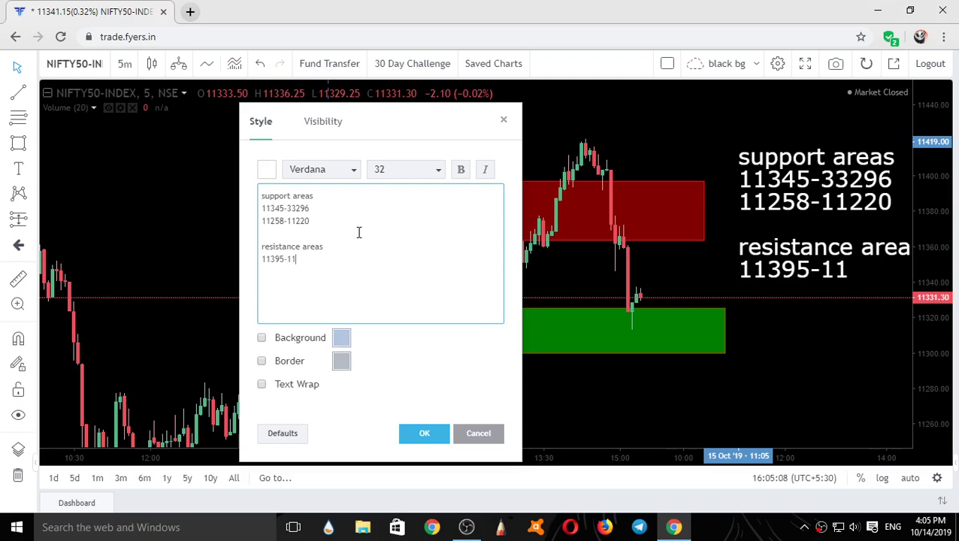
{"action": "type", "text": "420"}
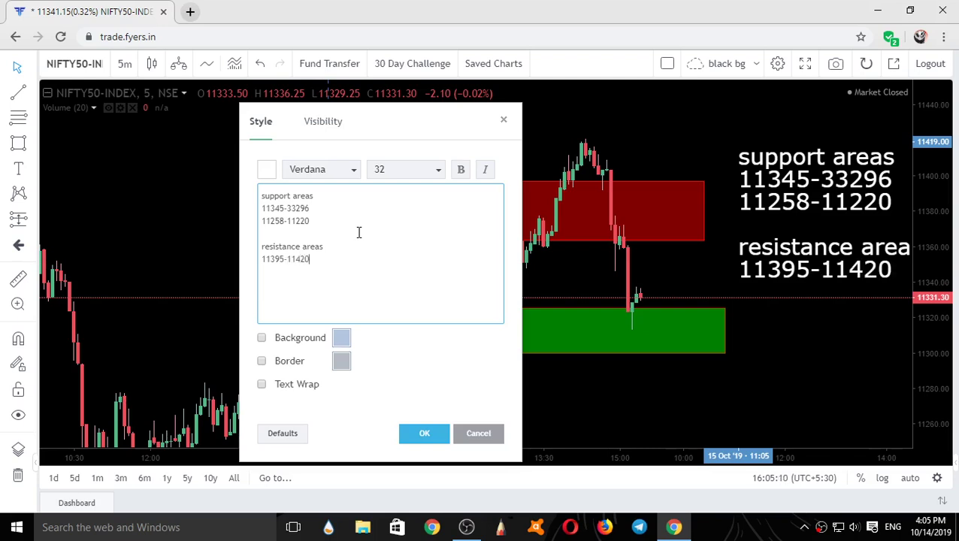
{"action": "key", "text": "Return"}
{"action": "type", "text": "11452"}
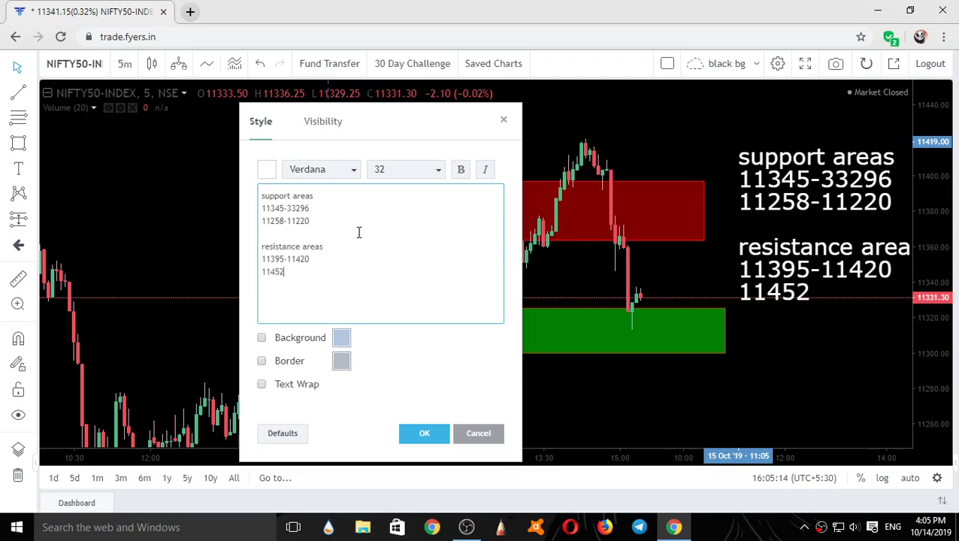
{"action": "type", "text": "-11"}
{"action": "type", "text": "4"}
{"action": "key", "text": "BackSpace"}
{"action": "type", "text": "114"}
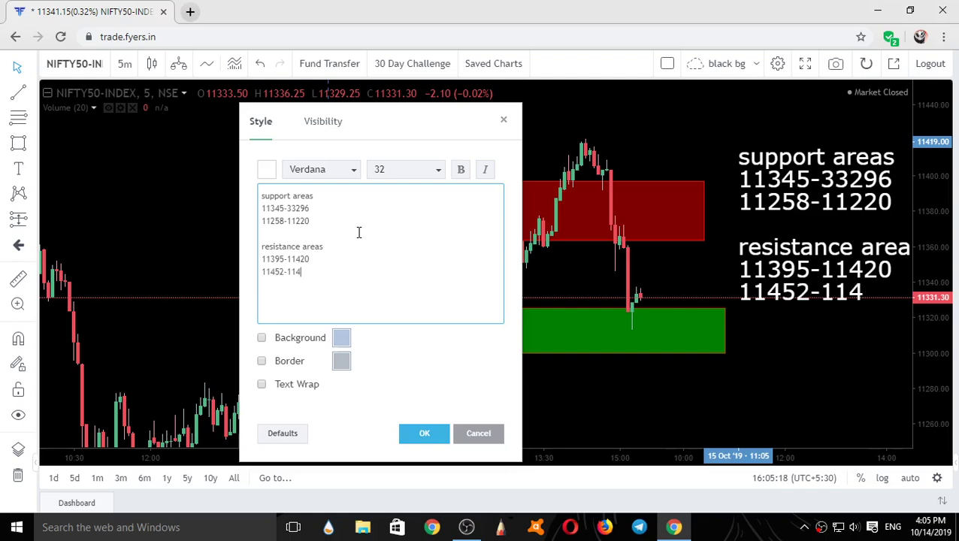
{"action": "type", "text": "67"}
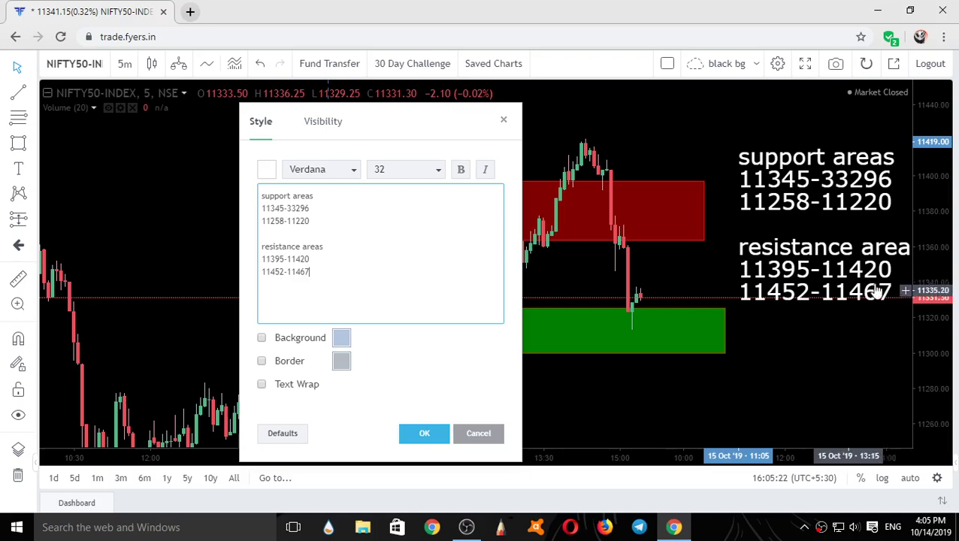
{"action": "left_click_drag", "start_coordinate": [864, 322], "coordinate": [810, 323]}
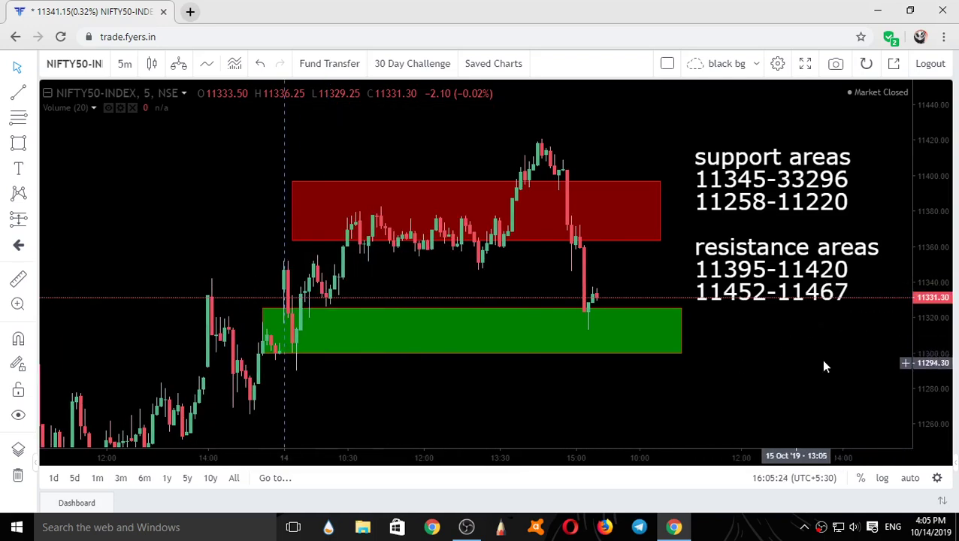